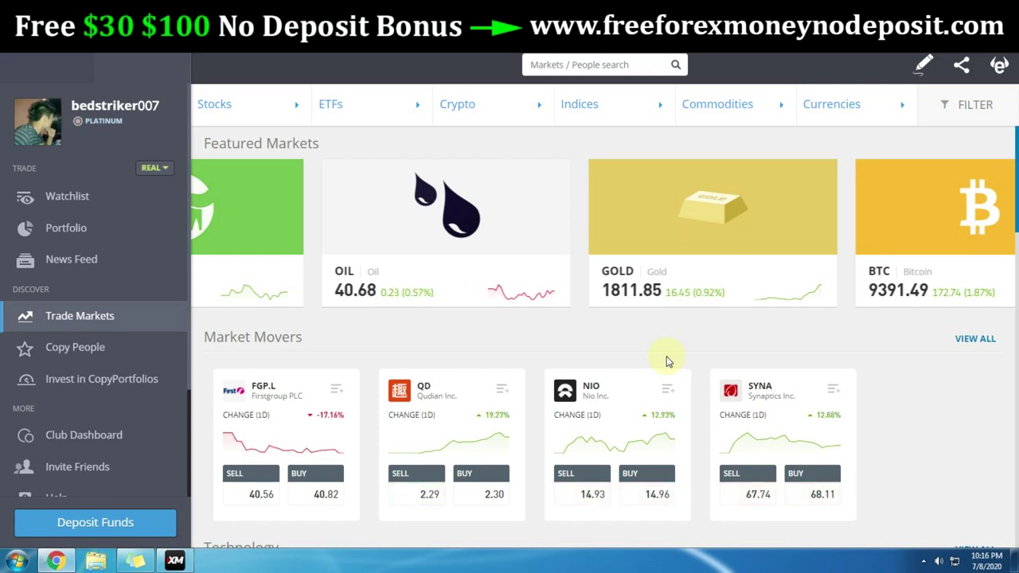
- Look through the Trade Markets listings, including Market Movers, Technology, ETFs and Crypto Coins, and the Featured Markets carousel
{"action": "scroll", "coordinate": [927, 402], "scroll_direction": "down", "scroll_amount": 2}
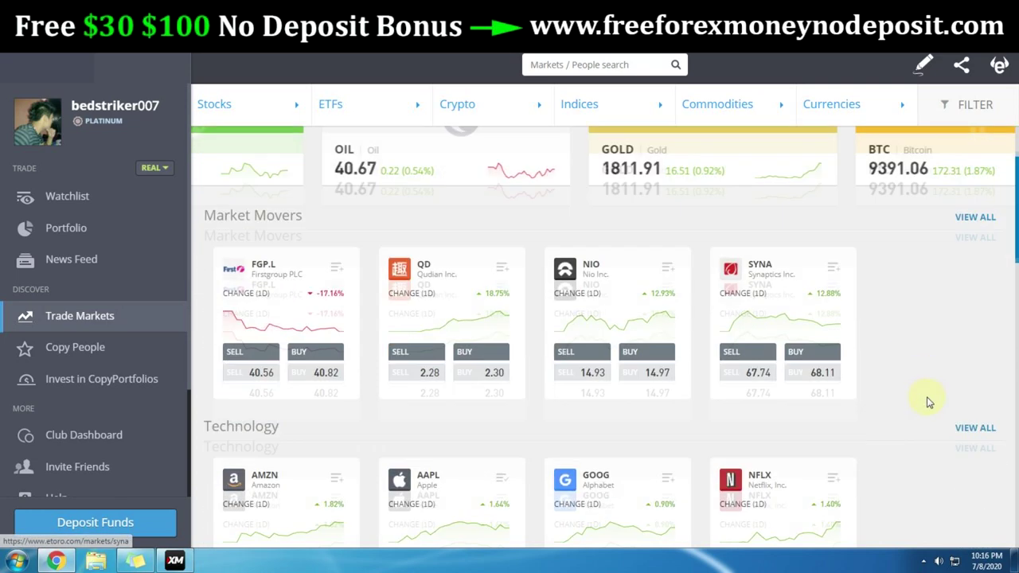
{"action": "scroll", "coordinate": [609, 375], "scroll_direction": "down", "scroll_amount": 2}
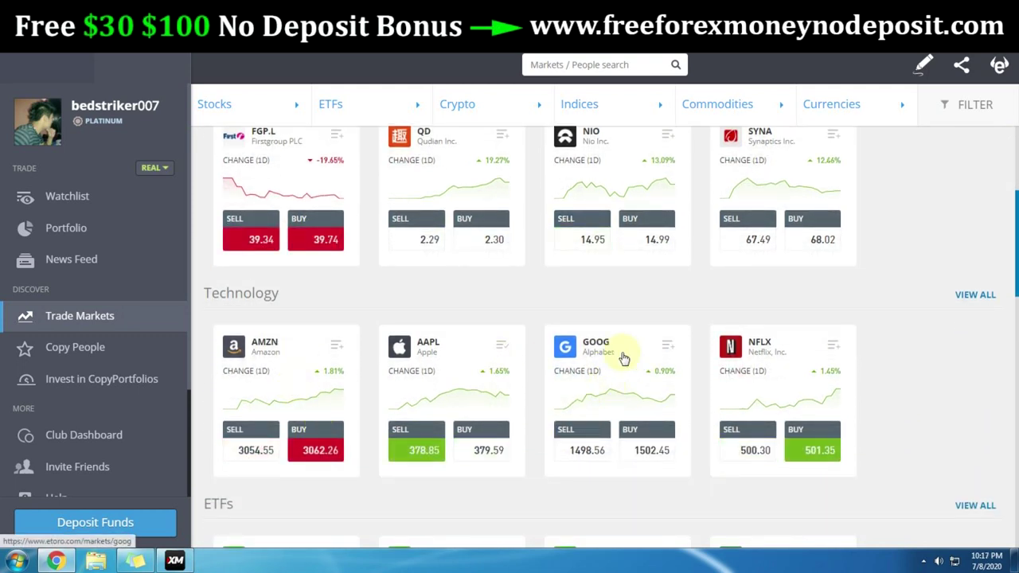
{"action": "scroll", "coordinate": [823, 363], "scroll_direction": "down", "scroll_amount": 4}
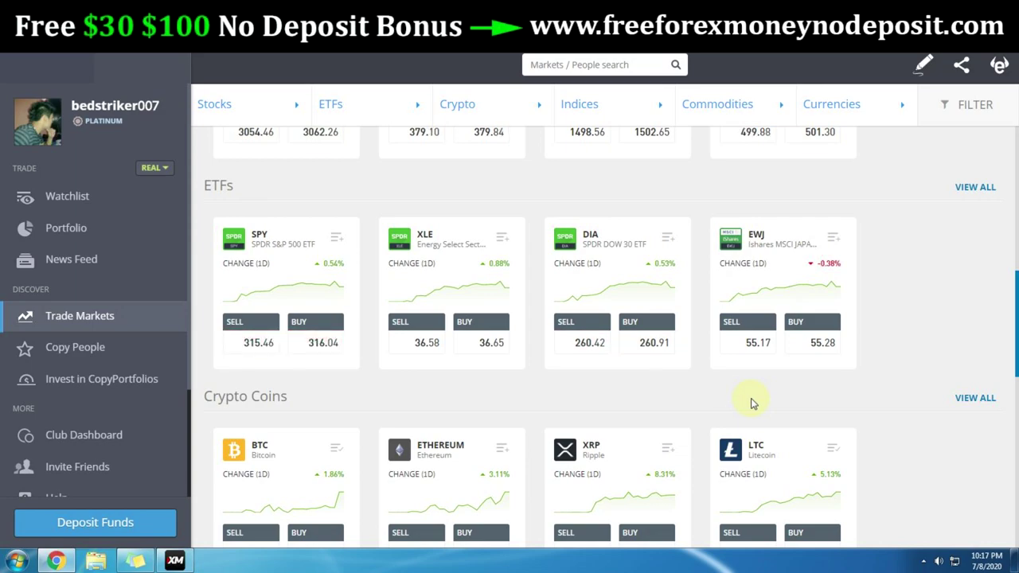
{"action": "scroll", "coordinate": [769, 398], "scroll_direction": "up", "scroll_amount": 7}
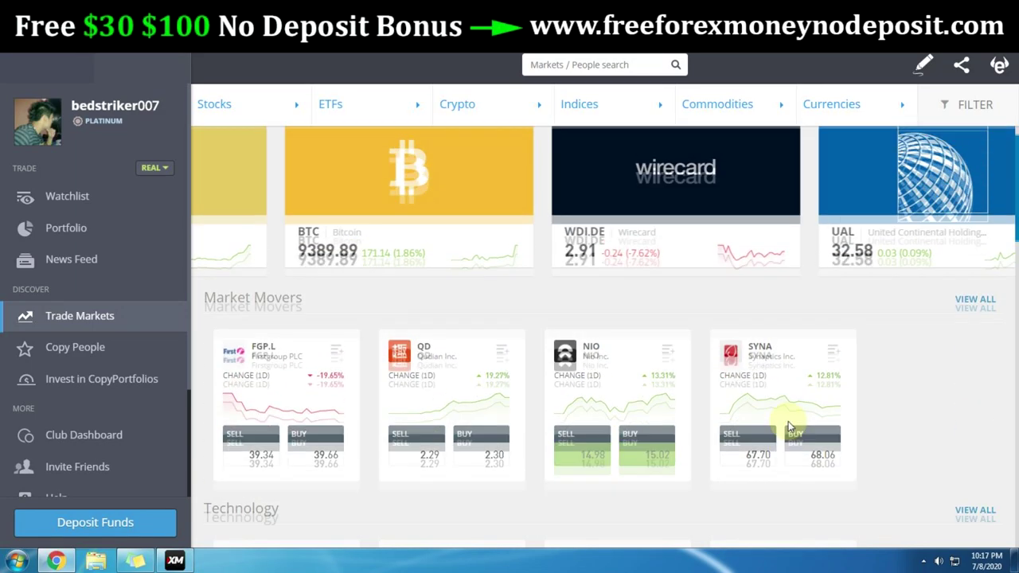
{"action": "left_click_drag", "start_coordinate": [409, 227], "coordinate": [530, 228]}
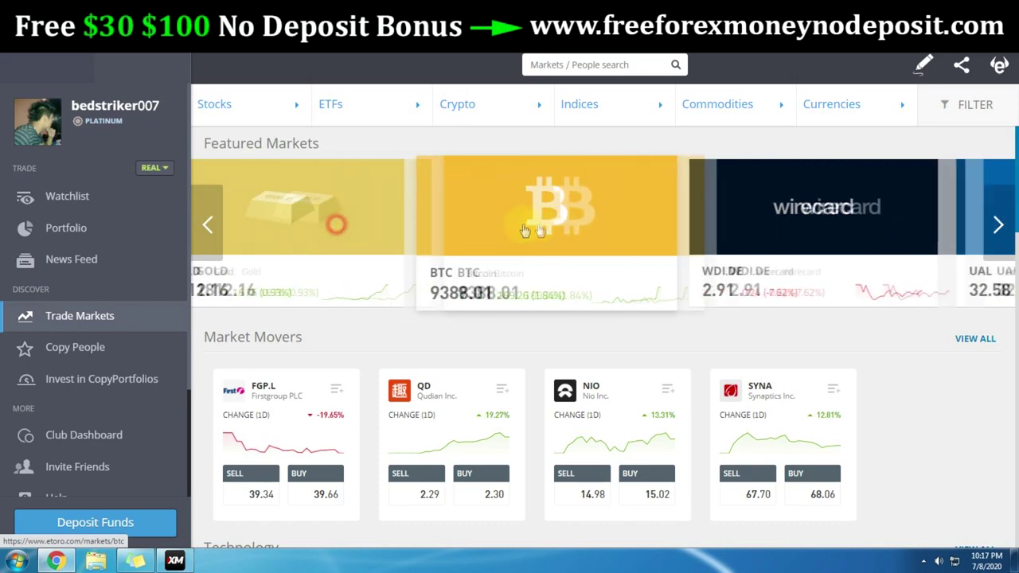
{"action": "left_click_drag", "start_coordinate": [414, 222], "coordinate": [549, 222]}
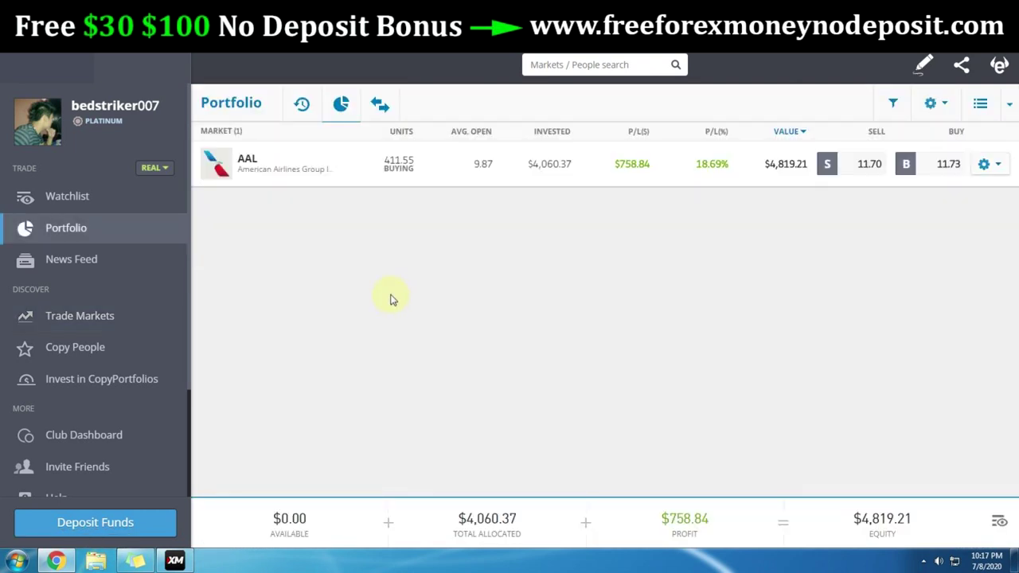
- Open the American Airlines (AAL) position from the portfolio and examine the stock's price chart through early July
{"action": "left_click", "coordinate": [285, 166]}
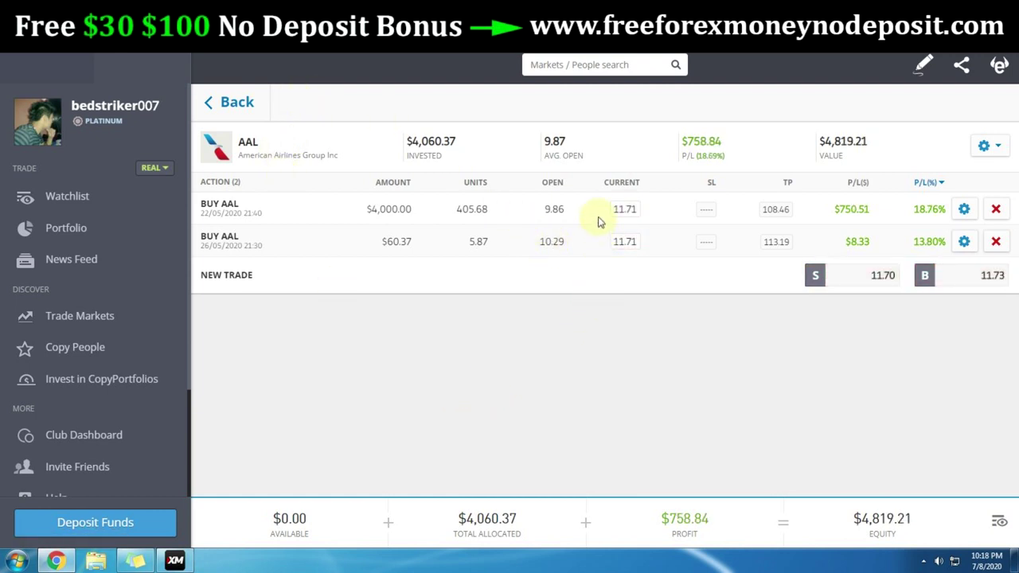
{"action": "left_click", "coordinate": [266, 151]}
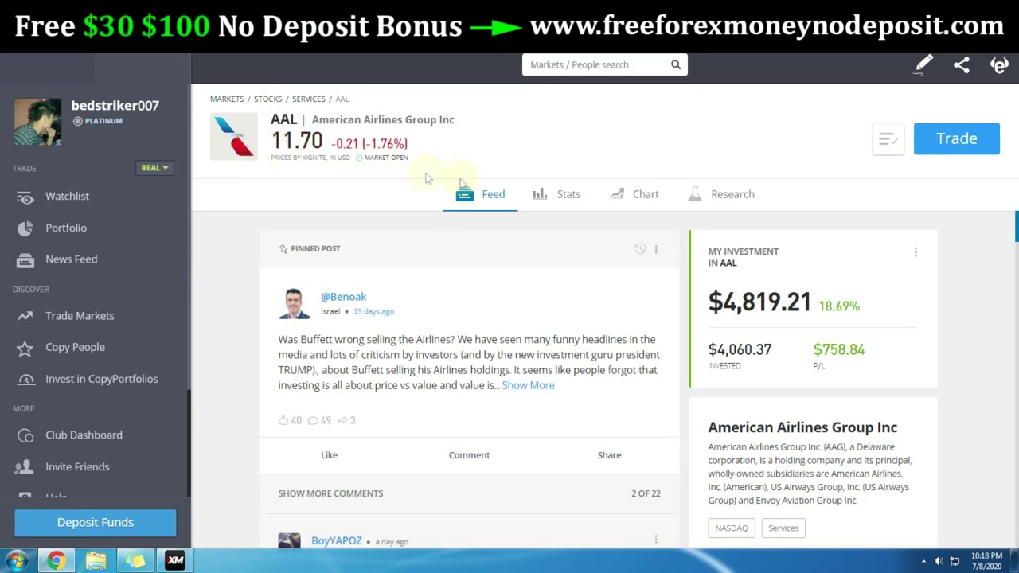
{"action": "left_click", "coordinate": [647, 200]}
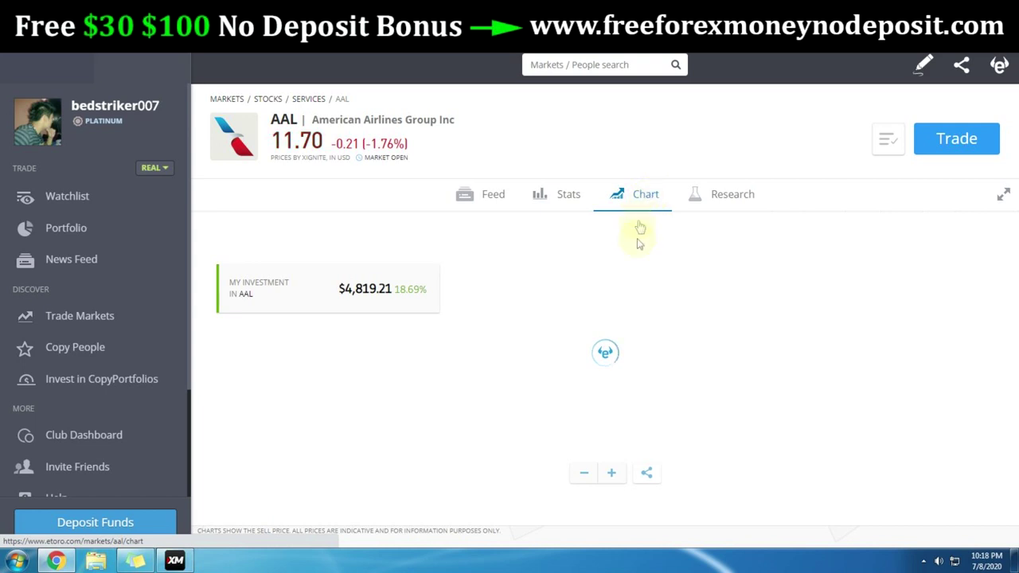
{"action": "scroll", "coordinate": [615, 418], "scroll_direction": "up", "scroll_amount": 3}
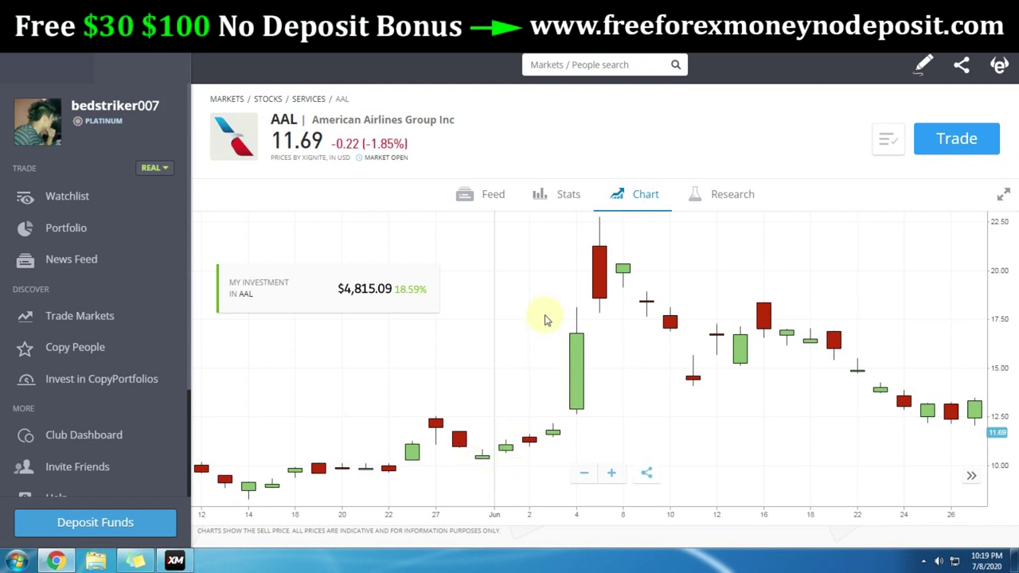
{"action": "left_click_drag", "start_coordinate": [672, 253], "coordinate": [622, 276]}
{"action": "scroll", "coordinate": [622, 276], "scroll_direction": "down", "scroll_amount": 2}
{"action": "left_click_drag", "start_coordinate": [757, 291], "coordinate": [585, 300]}
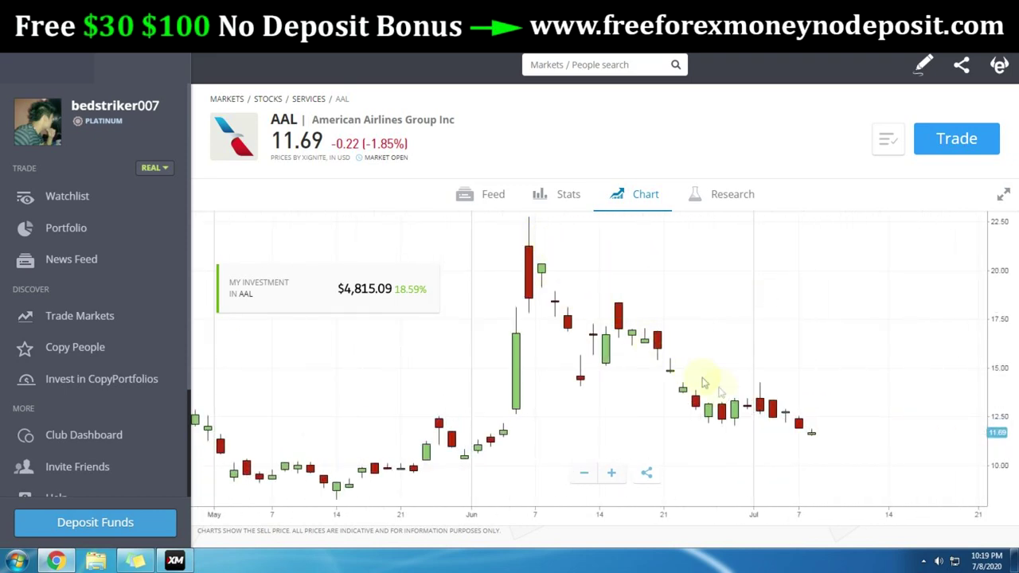
- Return to the portfolio, multiply 750 by 50 in Calculator, and switch back to the browser
{"action": "left_click", "coordinate": [65, 227]}
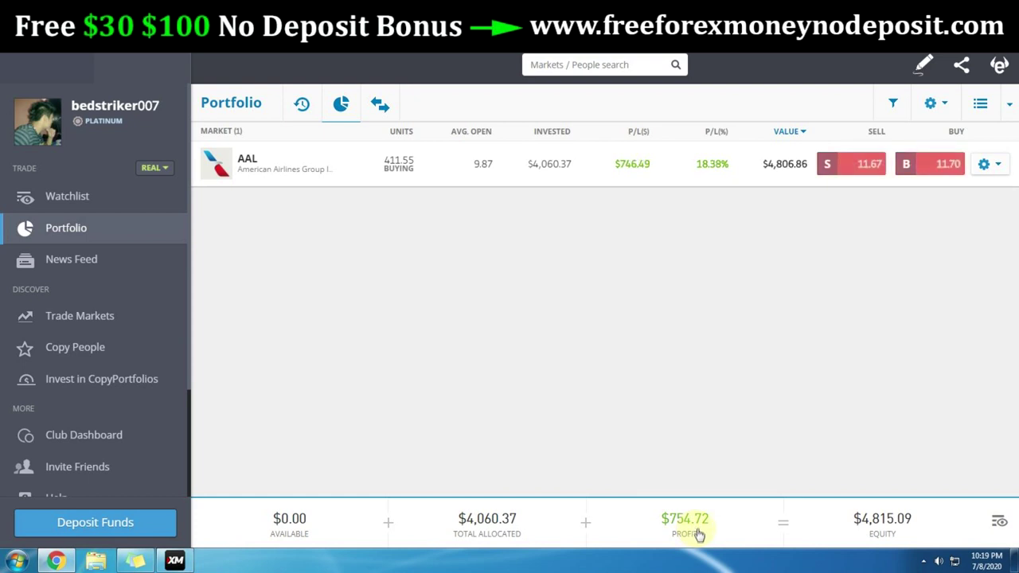
{"action": "left_click", "coordinate": [17, 561]}
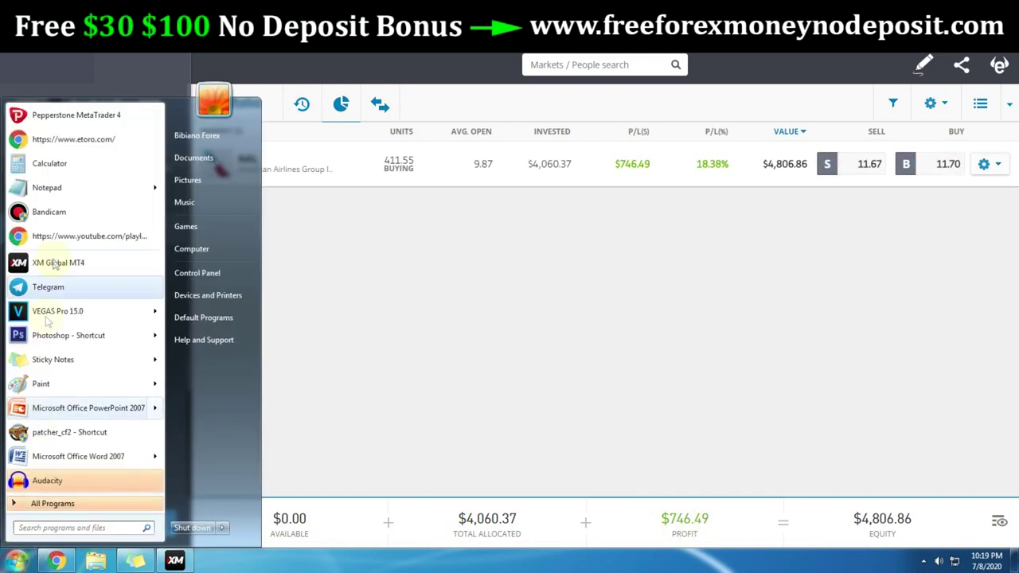
{"action": "left_click", "coordinate": [50, 164]}
{"action": "left_click", "coordinate": [756, 284]}
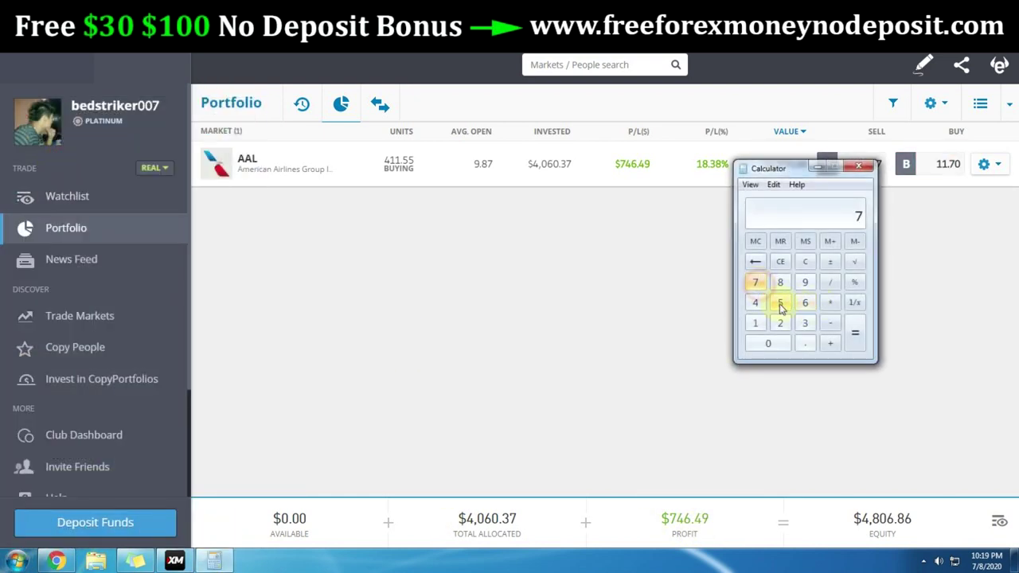
{"action": "left_click", "coordinate": [780, 303]}
{"action": "left_click", "coordinate": [768, 343]}
{"action": "left_click", "coordinate": [830, 302]}
{"action": "left_click", "coordinate": [779, 303]}
{"action": "left_click", "coordinate": [768, 343]}
{"action": "left_click", "coordinate": [854, 344]}
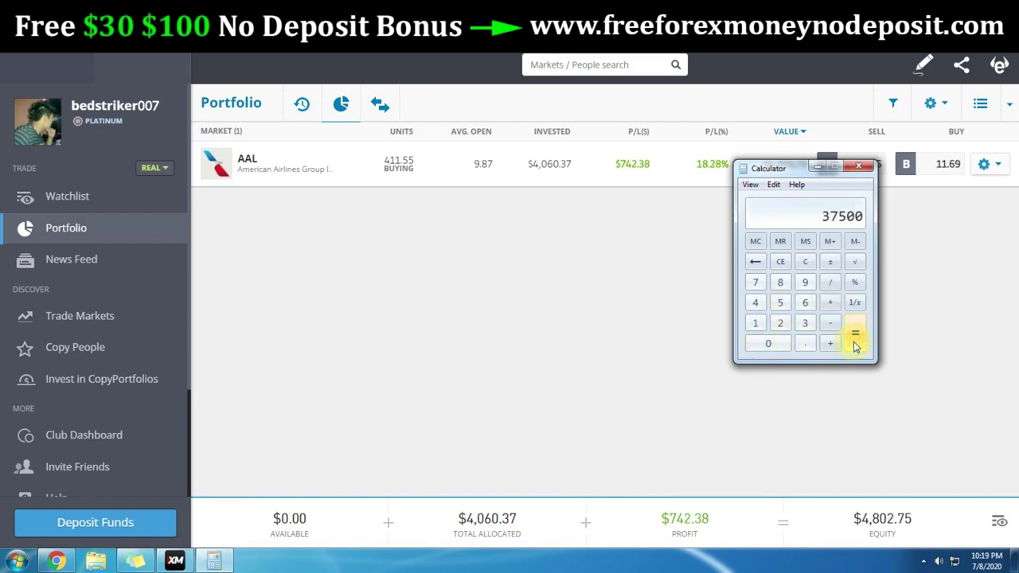
{"action": "left_click", "coordinate": [595, 263]}
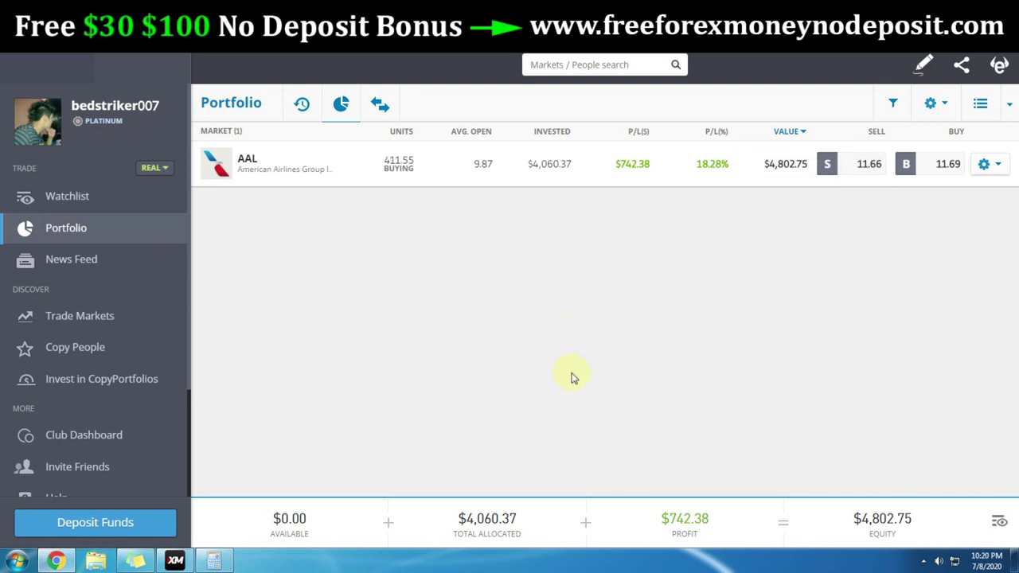
- Close all AAL trades in the portfolio and dismiss the trade-sharing prompts
{"action": "left_click", "coordinate": [991, 164]}
{"action": "left_click", "coordinate": [891, 214]}
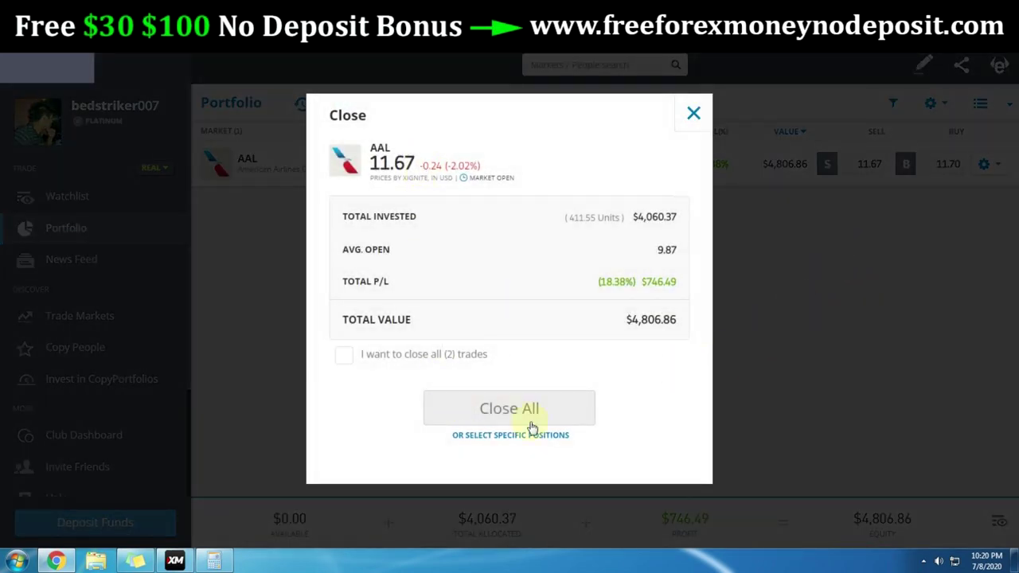
{"action": "left_click", "coordinate": [344, 355]}
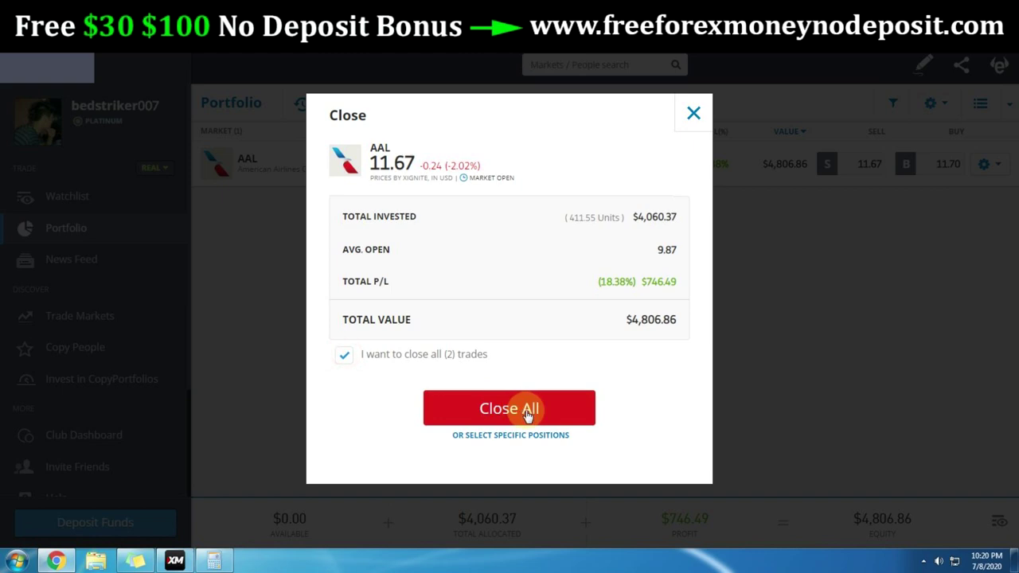
{"action": "left_click", "coordinate": [526, 412]}
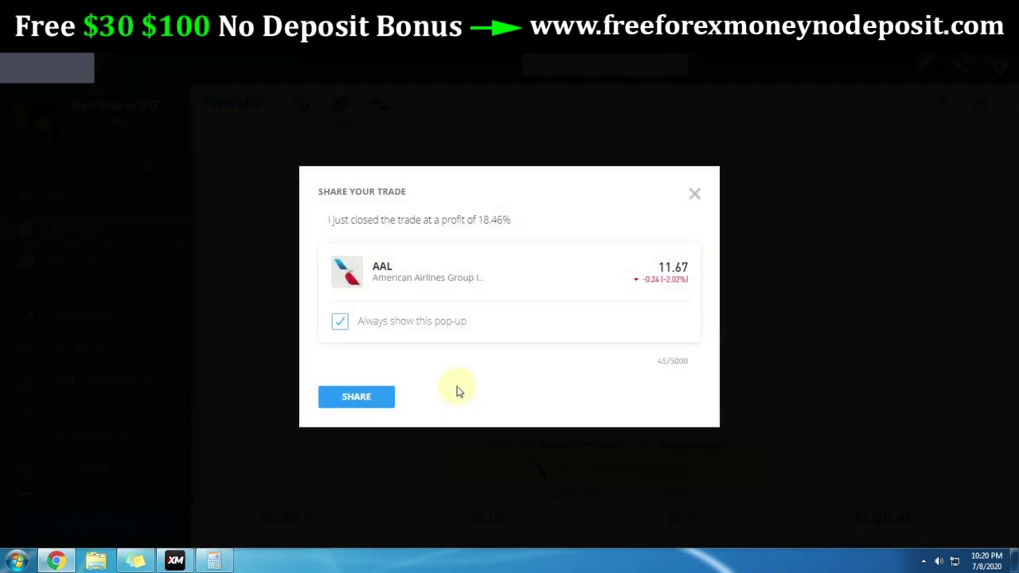
{"action": "left_click", "coordinate": [694, 194]}
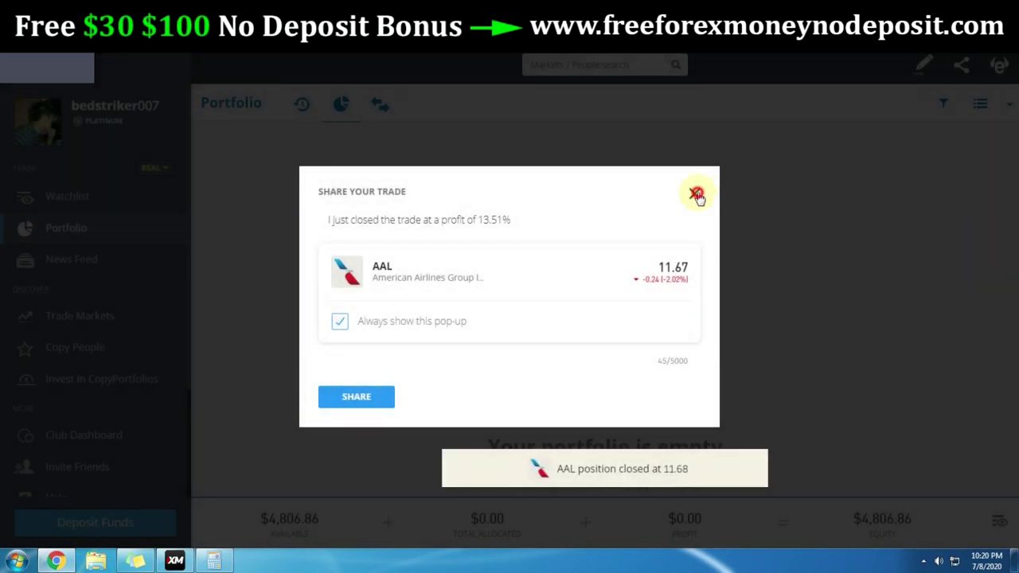
{"action": "left_click", "coordinate": [696, 195]}
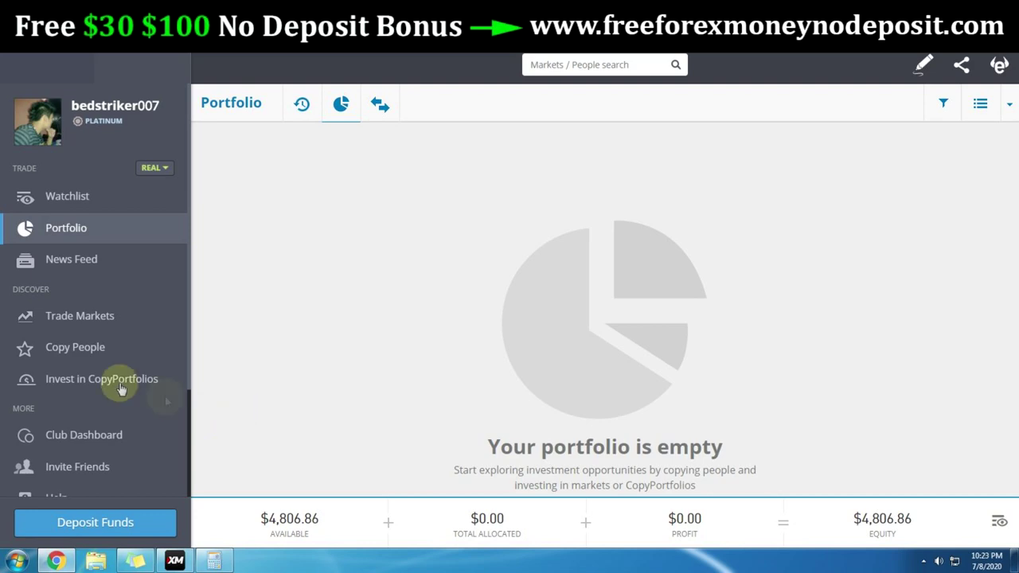
- Start a funds withdrawal with the amount set to $806.86 and submit it
{"action": "scroll", "coordinate": [102, 386], "scroll_direction": "down", "scroll_amount": 5}
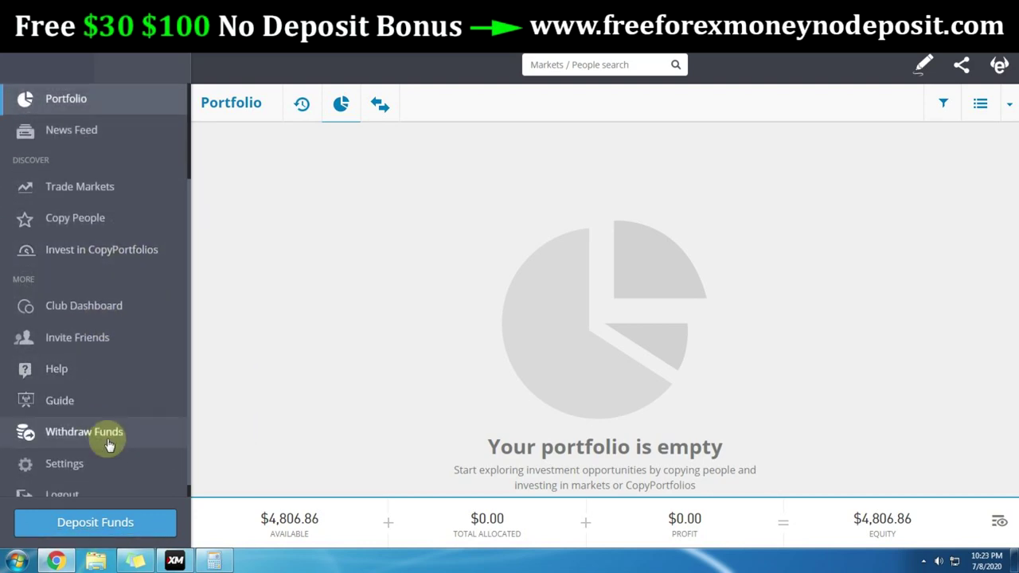
{"action": "left_click", "coordinate": [105, 416]}
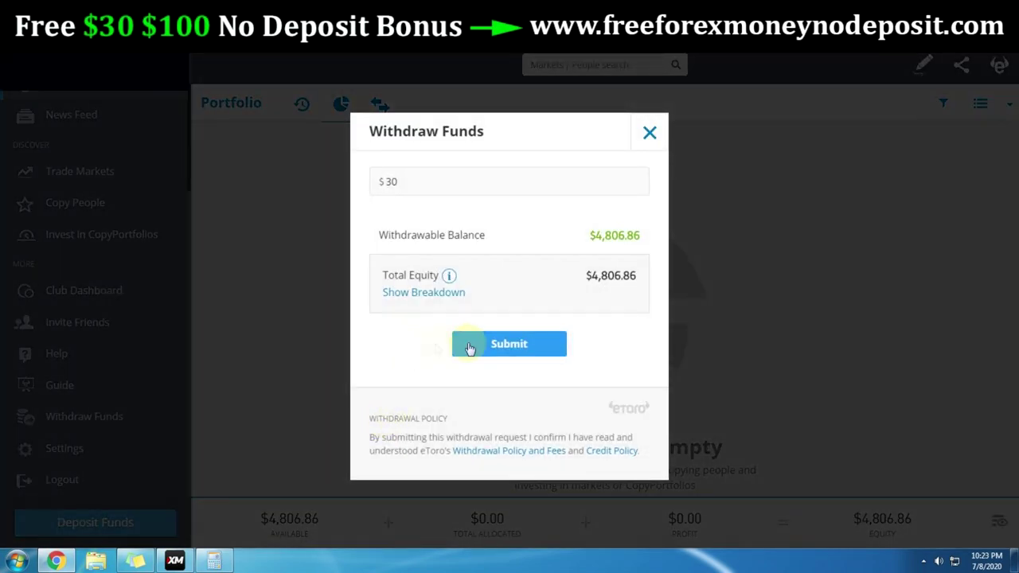
{"action": "double_click", "coordinate": [411, 181]}
{"action": "type", "text": "806.86"}
{"action": "left_click", "coordinate": [413, 343]}
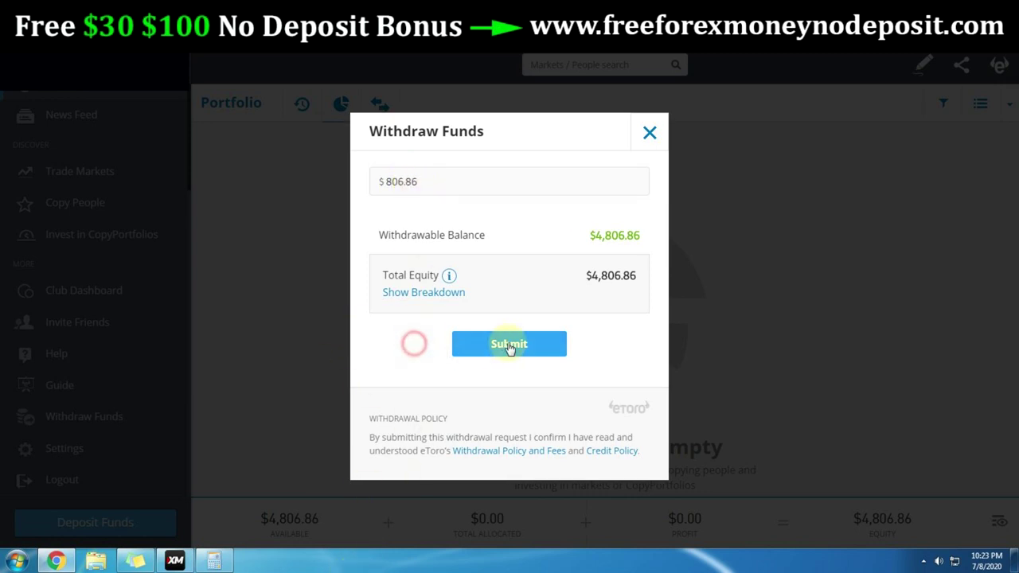
{"action": "left_click", "coordinate": [507, 346]}
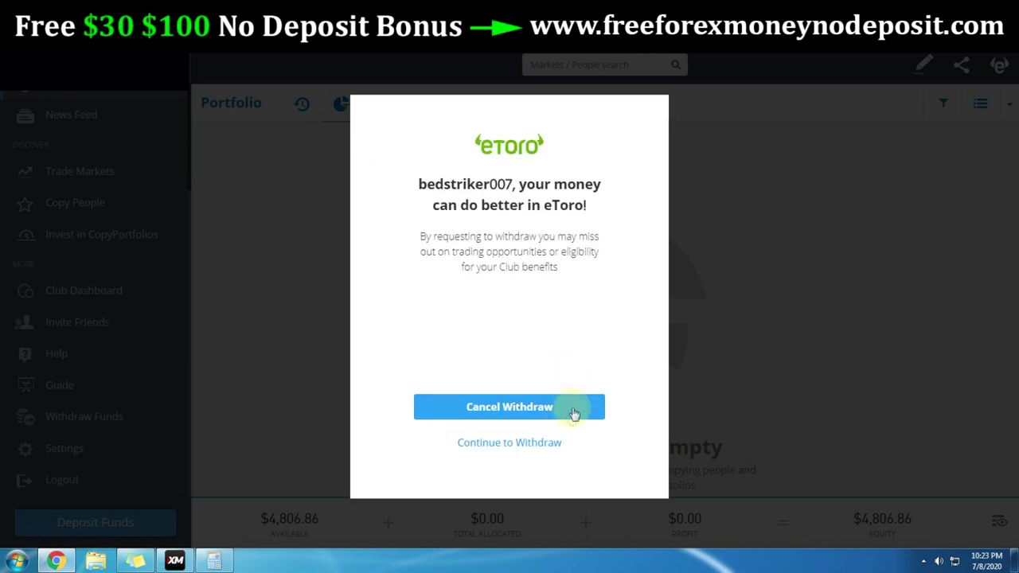
- Continue the withdrawal past the retention offers and give "I need money for personal reasons" as the reason
{"action": "left_click", "coordinate": [522, 442]}
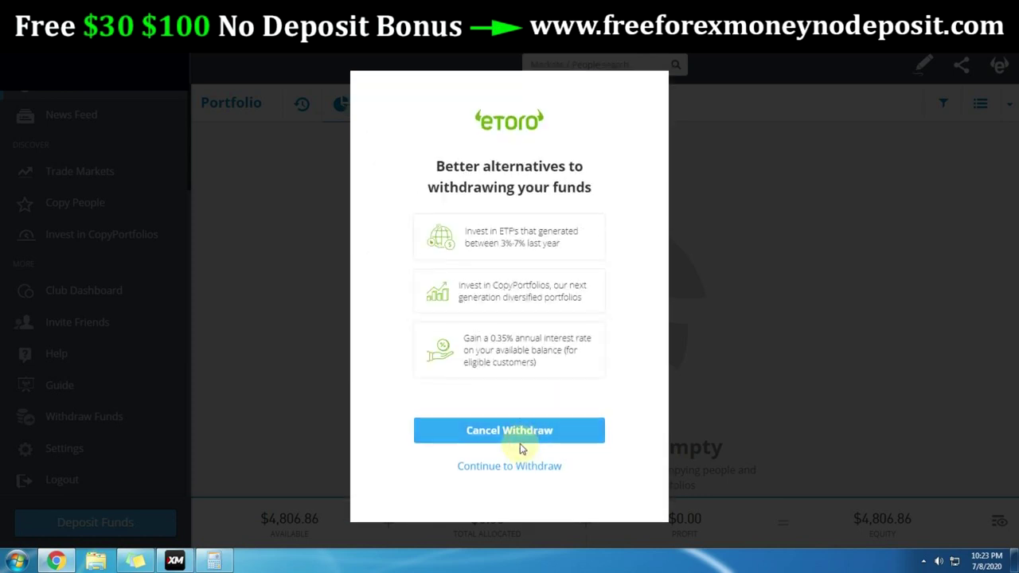
{"action": "left_click", "coordinate": [511, 467]}
{"action": "left_click", "coordinate": [460, 212]}
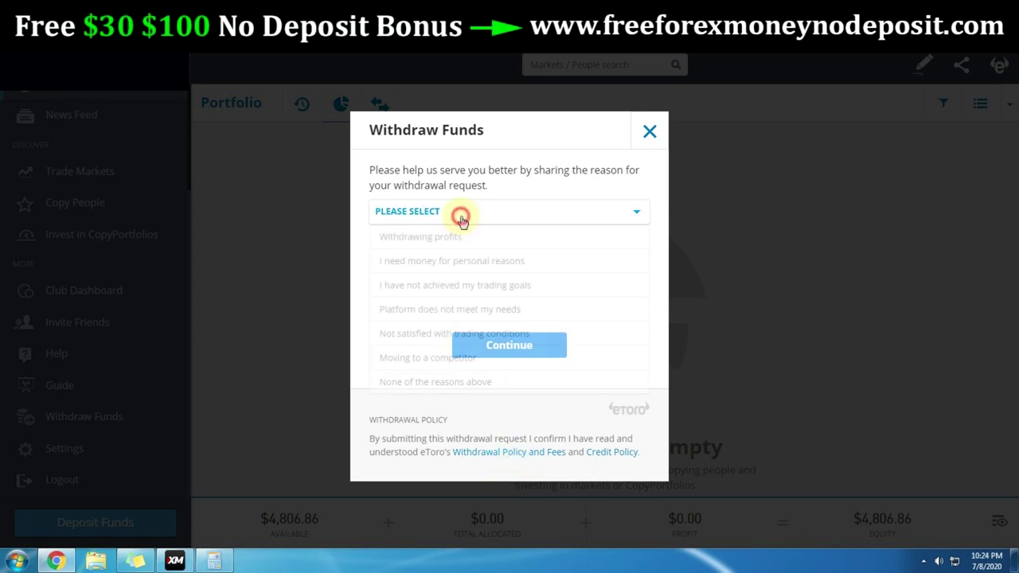
{"action": "left_click", "coordinate": [482, 263]}
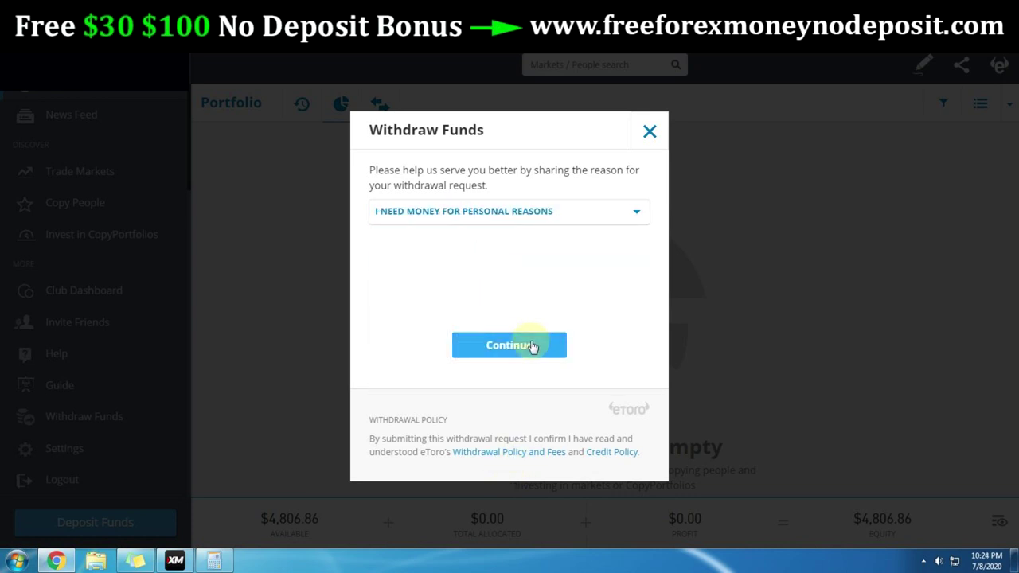
{"action": "left_click", "coordinate": [532, 347]}
- Choose Local Online Banking as the secondary means of payment for the withdrawal
{"action": "left_click", "coordinate": [517, 247]}
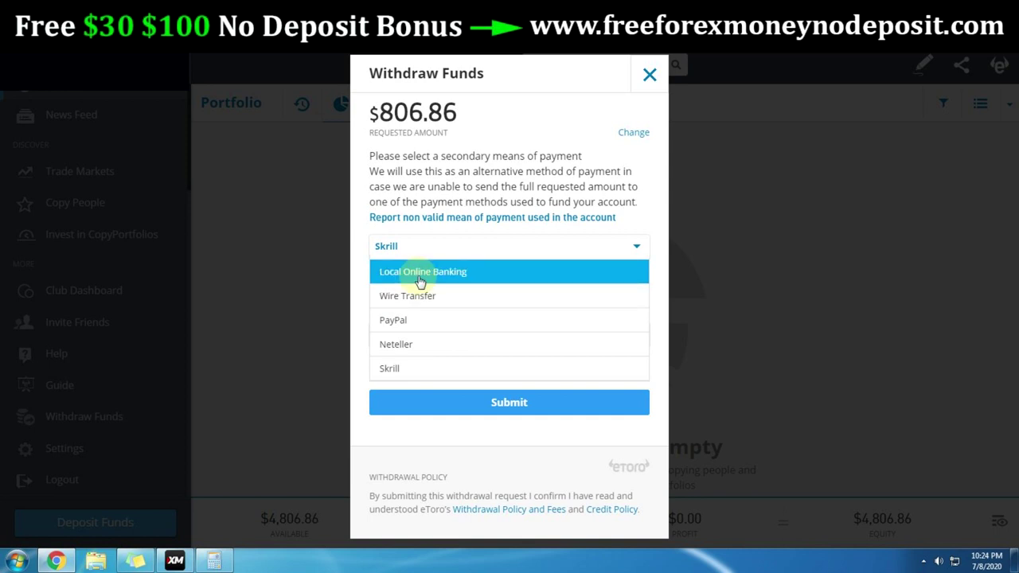
{"action": "left_click", "coordinate": [462, 271]}
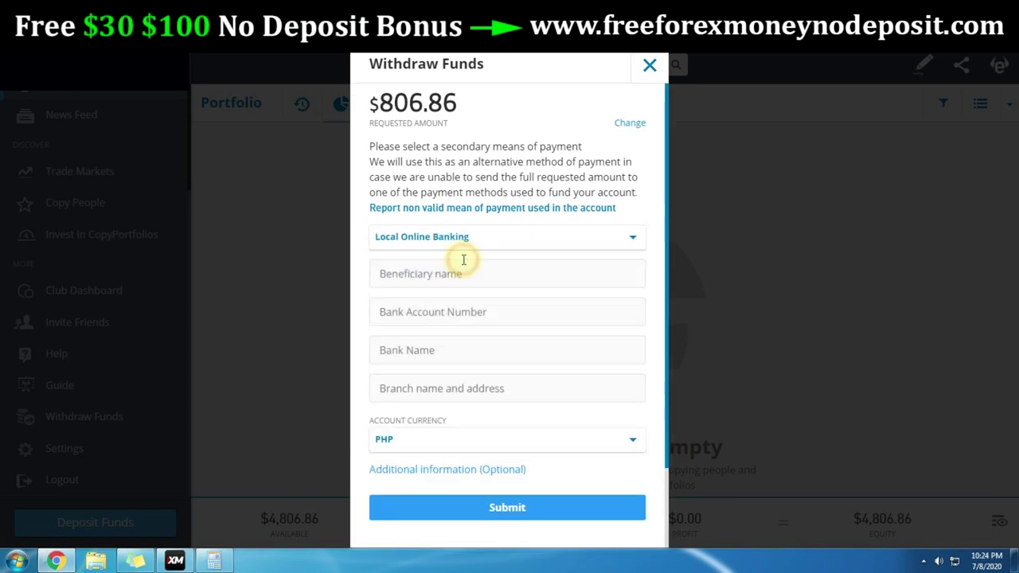
{"action": "scroll", "coordinate": [484, 296], "scroll_direction": "down", "scroll_amount": 1}
{"action": "scroll", "coordinate": [482, 309], "scroll_direction": "up", "scroll_amount": 1}
- Fill in the bank account number, beneficiary name and remaining bank details, and submit the withdrawal request
{"action": "left_click", "coordinate": [448, 316]}
{"action": "right_click", "coordinate": [450, 317]}
{"action": "left_click", "coordinate": [486, 390]}
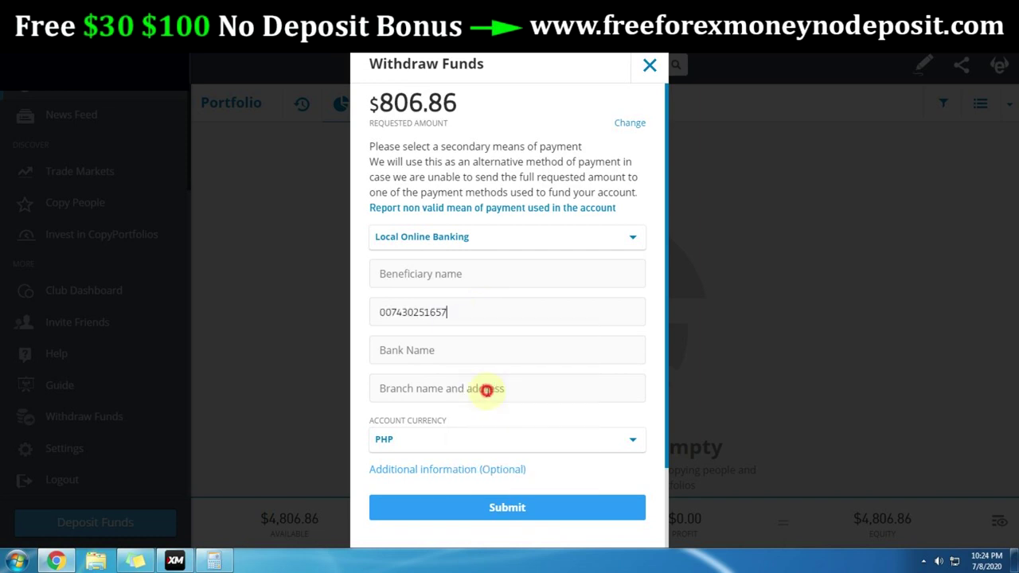
{"action": "left_click", "coordinate": [445, 344]}
{"action": "left_click", "coordinate": [437, 285]}
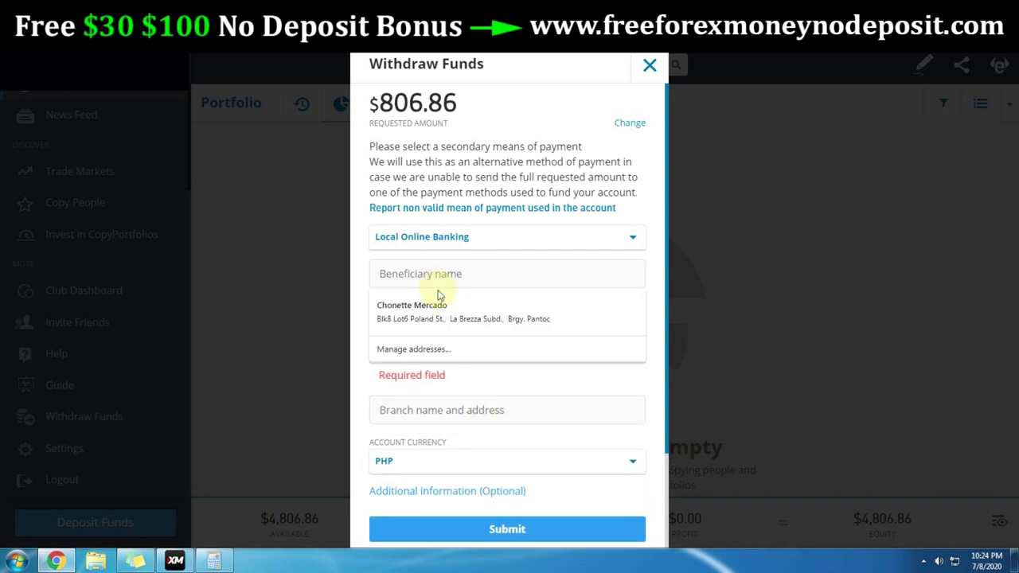
{"action": "left_click", "coordinate": [359, 293]}
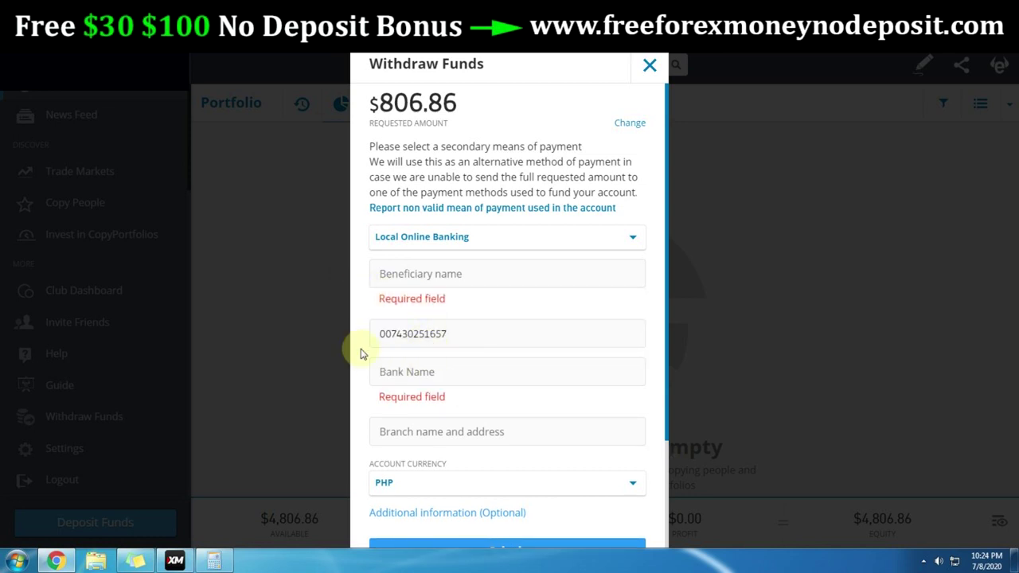
{"action": "left_click", "coordinate": [425, 274]}
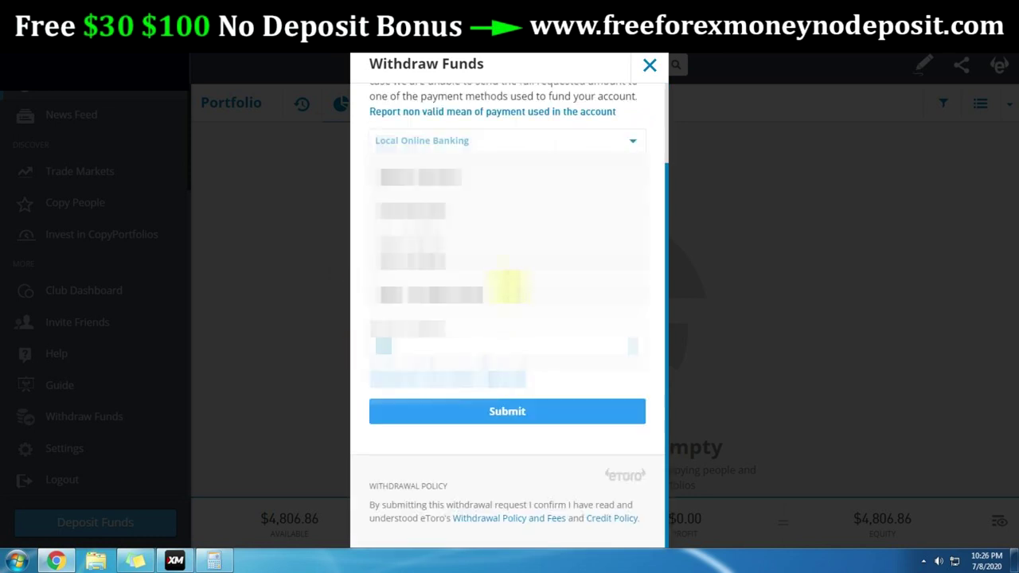
{"action": "left_click", "coordinate": [513, 413]}
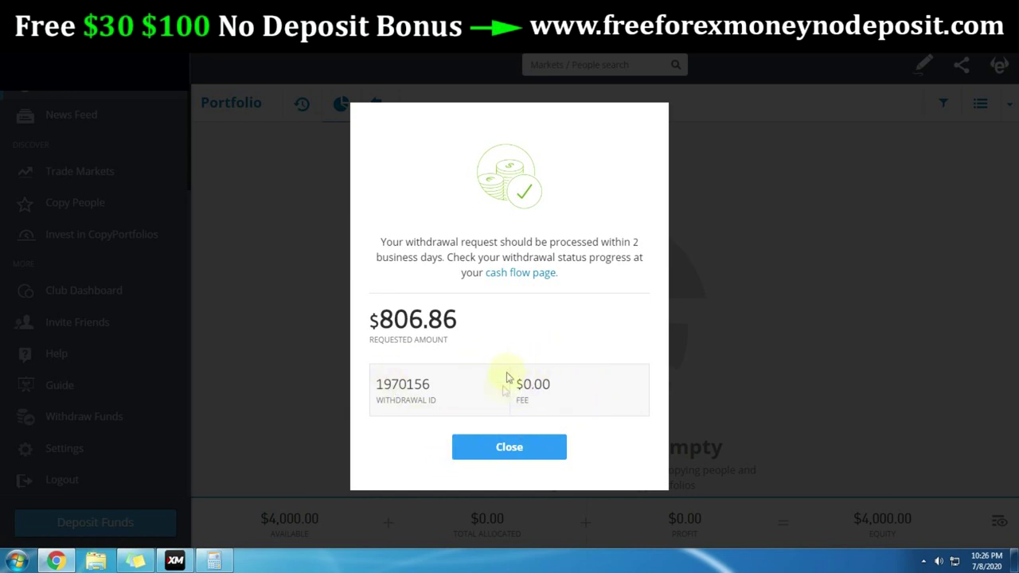
- Dismiss the confirmation of the submitted withdrawal request
{"action": "left_click", "coordinate": [511, 448]}
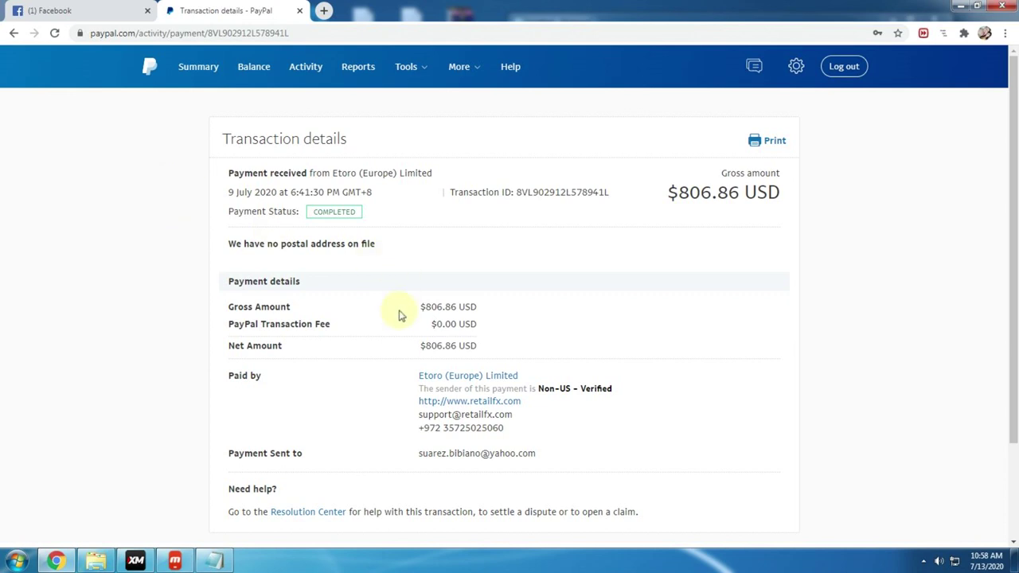
- In PayPal, examine the gross amount and payer in the eToro payment's transaction details, and open the account balance
{"action": "left_click_drag", "start_coordinate": [421, 305], "coordinate": [478, 311]}
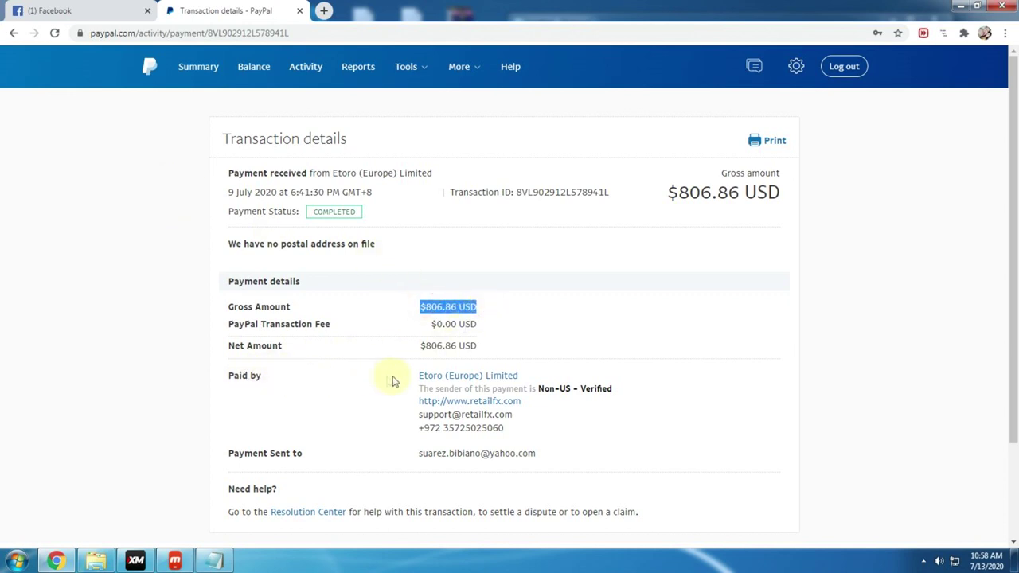
{"action": "left_click_drag", "start_coordinate": [406, 376], "coordinate": [516, 375]}
{"action": "left_click", "coordinate": [911, 358]}
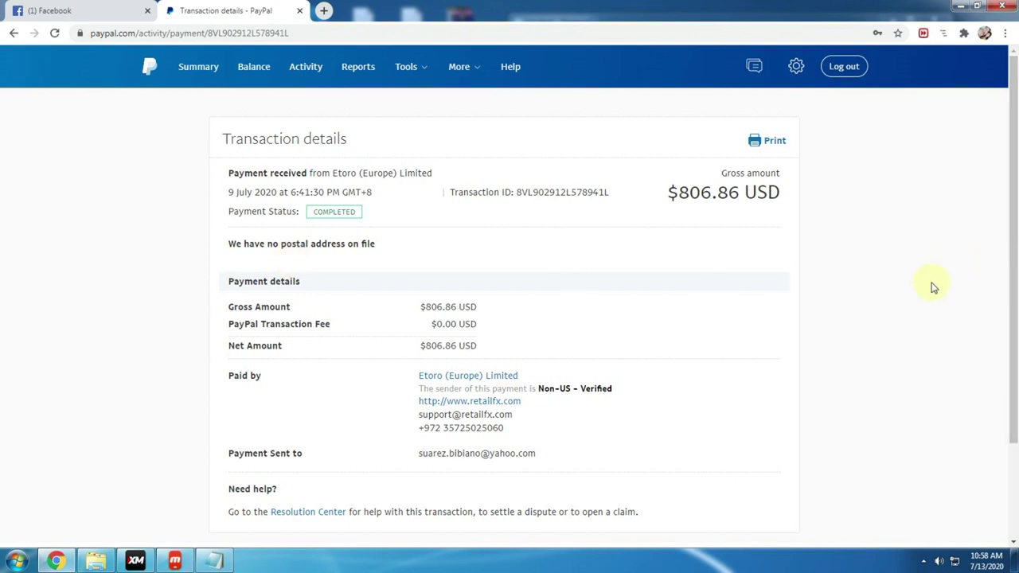
{"action": "left_click", "coordinate": [254, 68]}
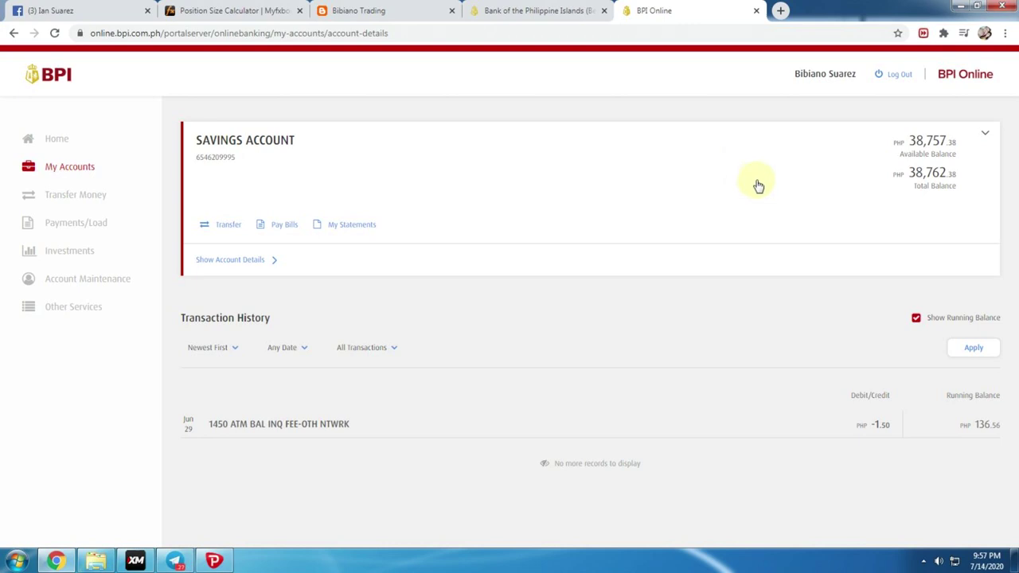
- With the BPI savings account page open, check the current date in the system calendar and close the calendar
{"action": "left_click", "coordinate": [986, 561]}
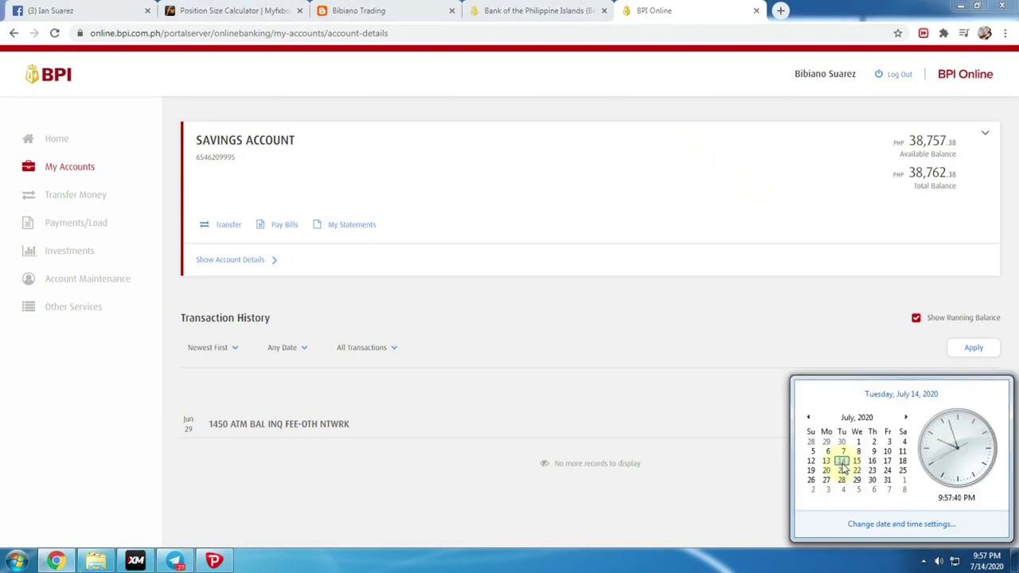
{"action": "left_click", "coordinate": [610, 332]}
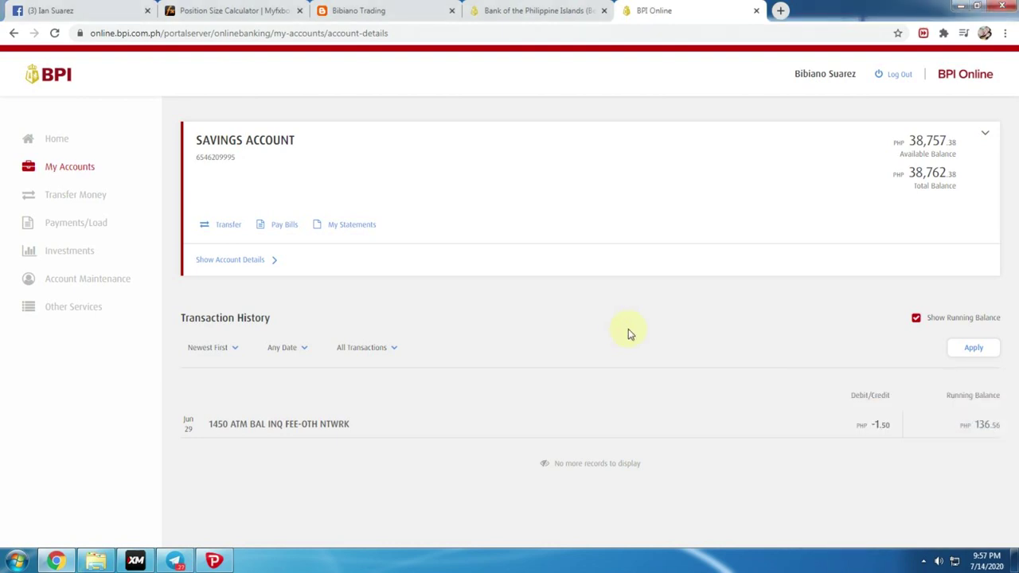